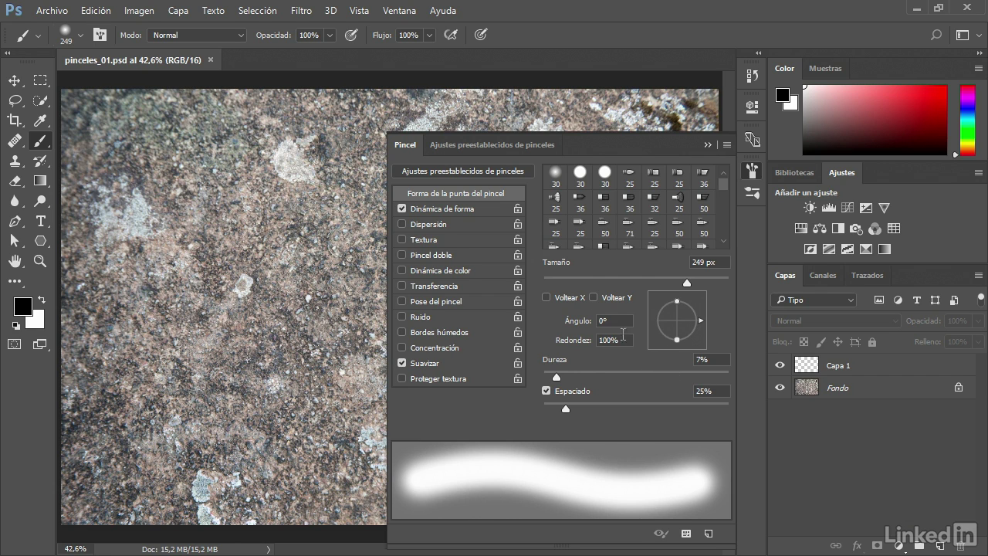
Step: Set the round tip to a 32° angle and 36% roundness, and try the 25 px fan, 71 px airbrush and 20 px erodible tips
left_click_drag(677, 340, 701, 308)
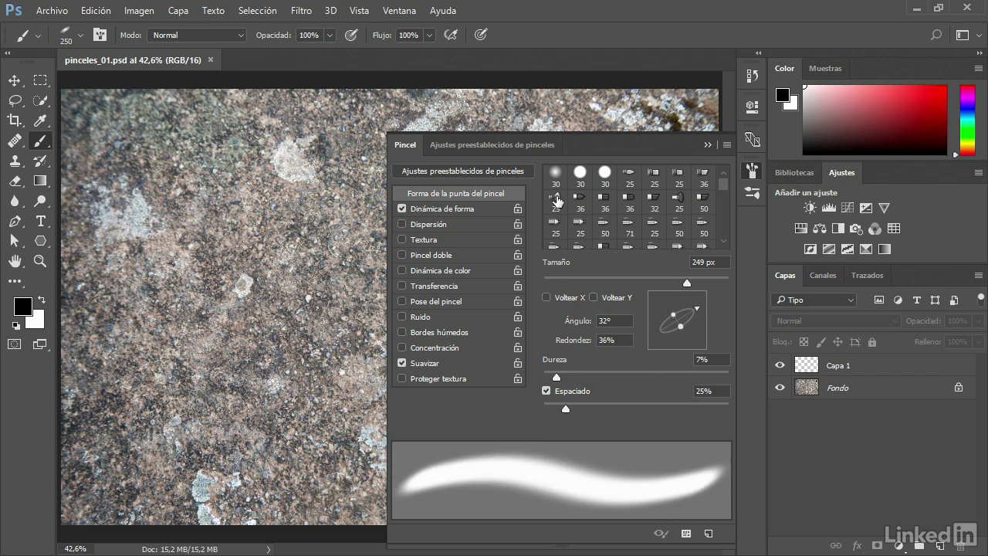
left_click(556, 199)
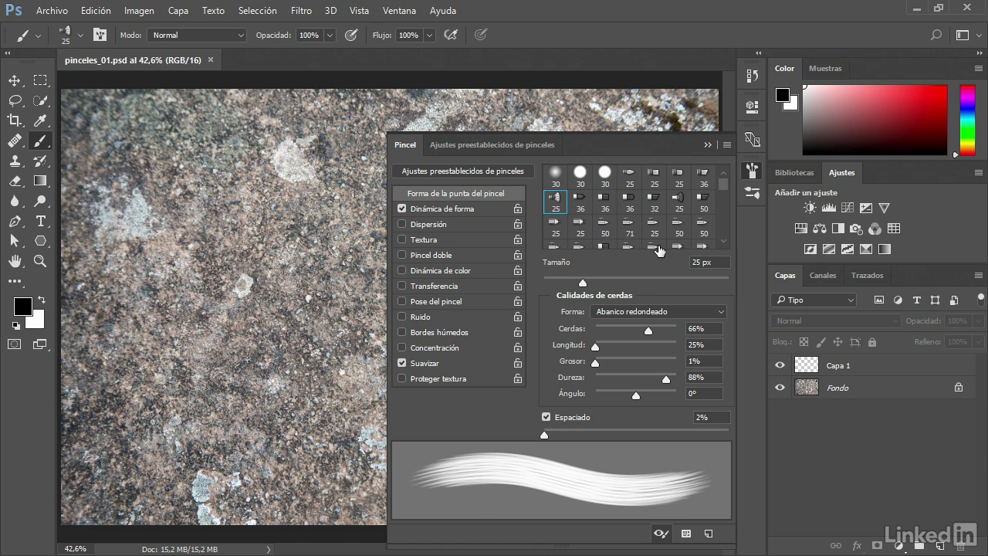
left_click(629, 229)
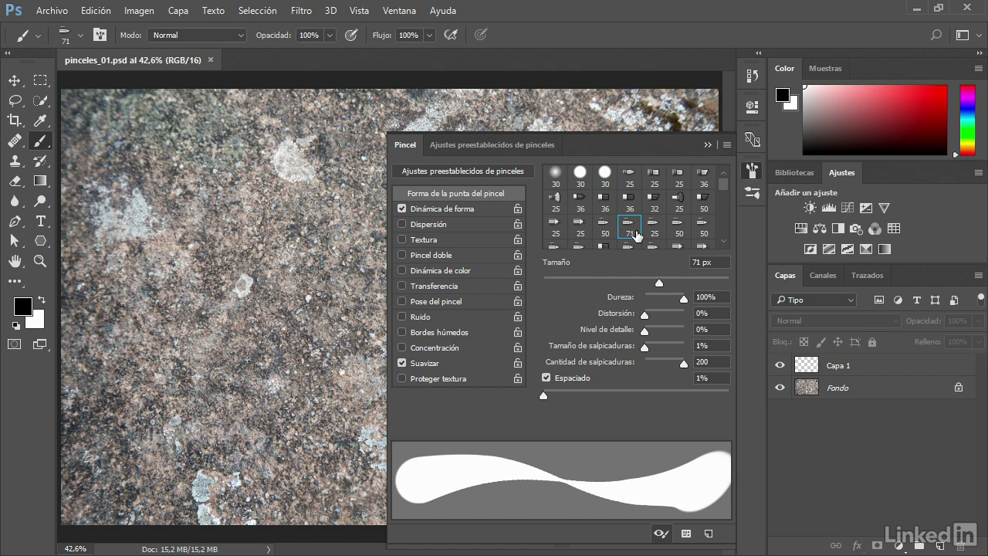
scroll(636, 235, "down", 1)
left_click(676, 227)
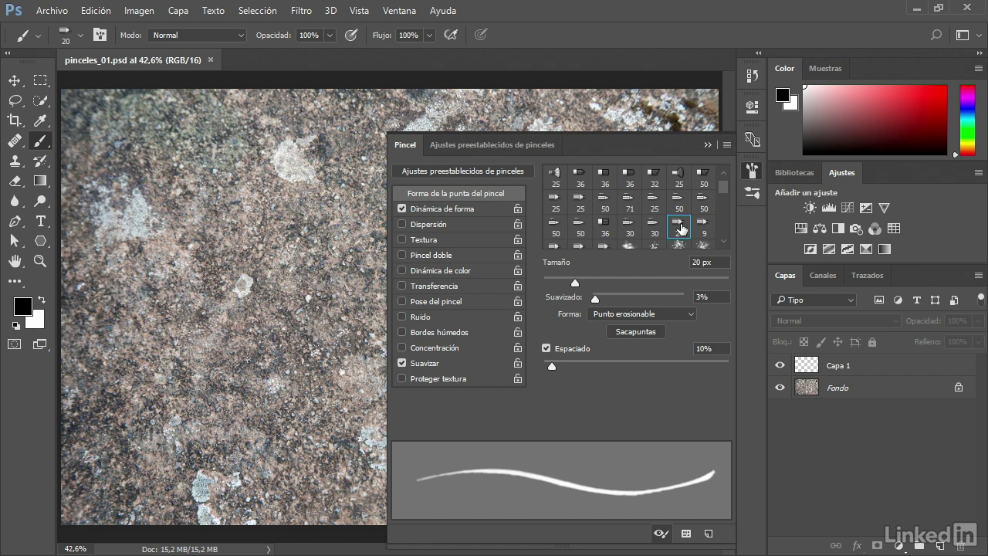
Step: Choose the 74 px leaf tip, stamp one test leaf on the Capa 1 layer and undo it
left_click_drag(720, 193, 722, 213)
left_click(629, 234)
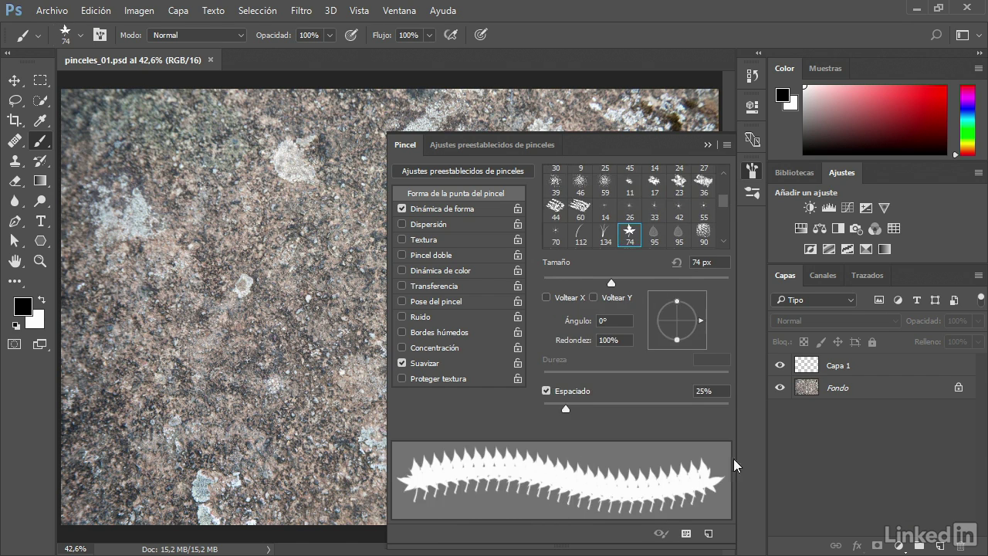
left_click(850, 369)
left_click(222, 229)
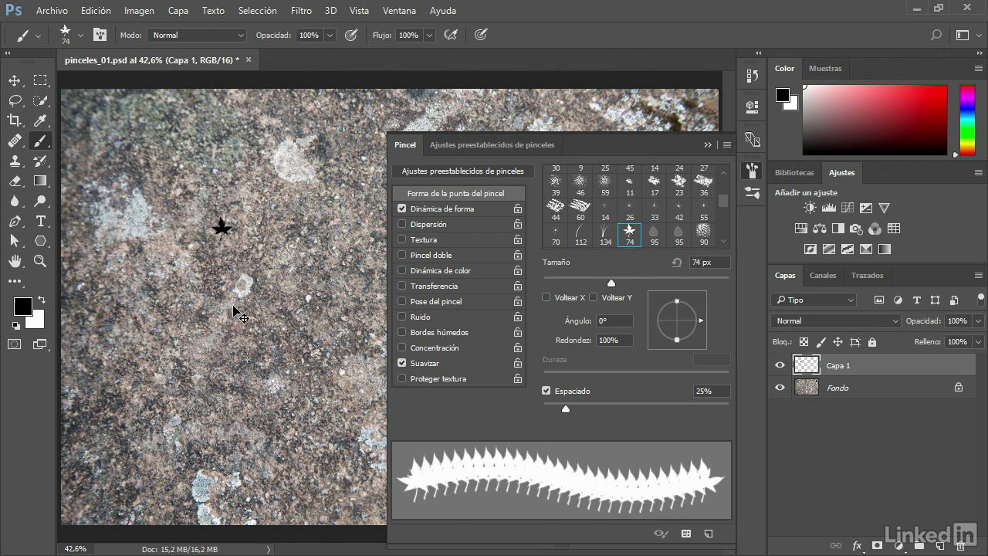
key("ctrl+z")
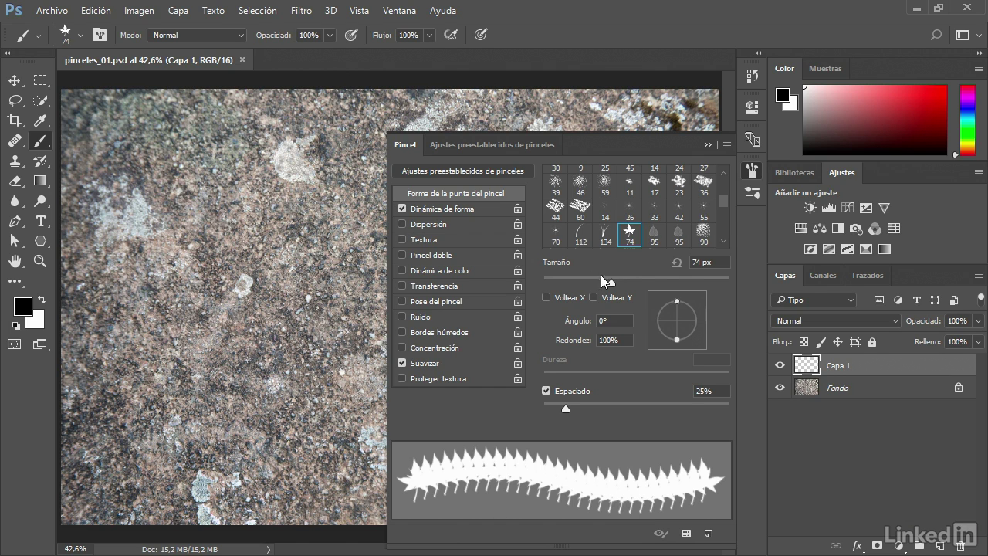
Step: Choose the 25 px round fan bristle tip and set its length to 170%, thickness to 16%, stiffness to 50% and angle to -91°
left_click_drag(728, 202, 725, 184)
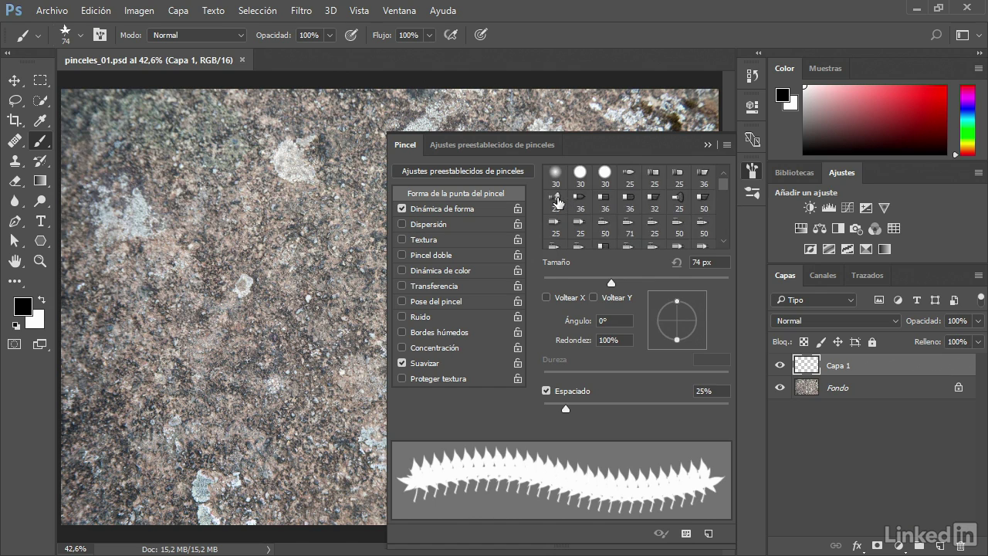
left_click(557, 201)
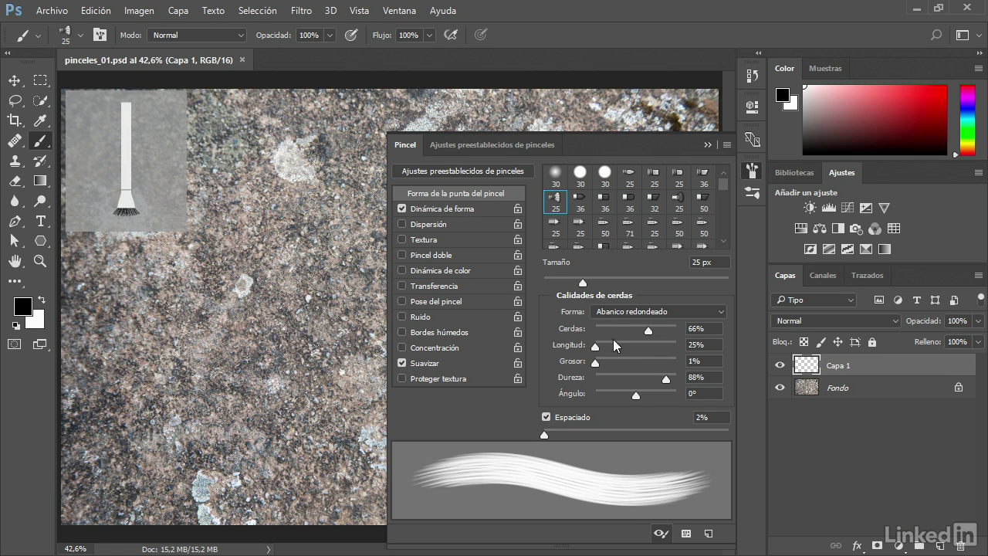
mouse_move(595, 347)
left_mouse_down()
mouse_move(656, 354)
mouse_move(620, 350)
mouse_move(626, 369)
mouse_move(649, 369)
mouse_move(604, 369)
left_mouse_up()
mouse_move(665, 380)
left_mouse_down()
mouse_move(614, 377)
mouse_move(635, 376)
left_mouse_up()
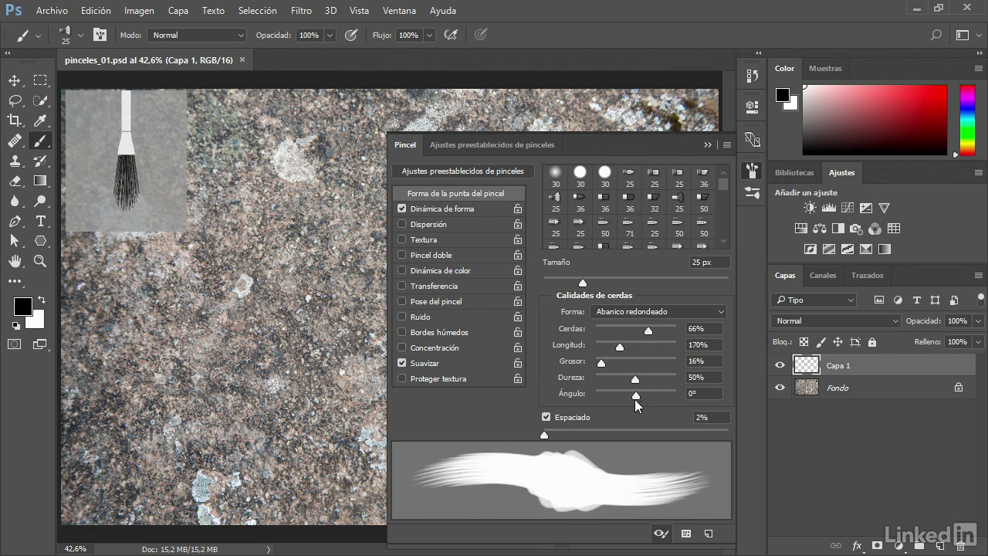
mouse_move(636, 394)
left_mouse_down()
mouse_move(647, 394)
mouse_move(595, 395)
mouse_move(623, 399)
left_mouse_up()
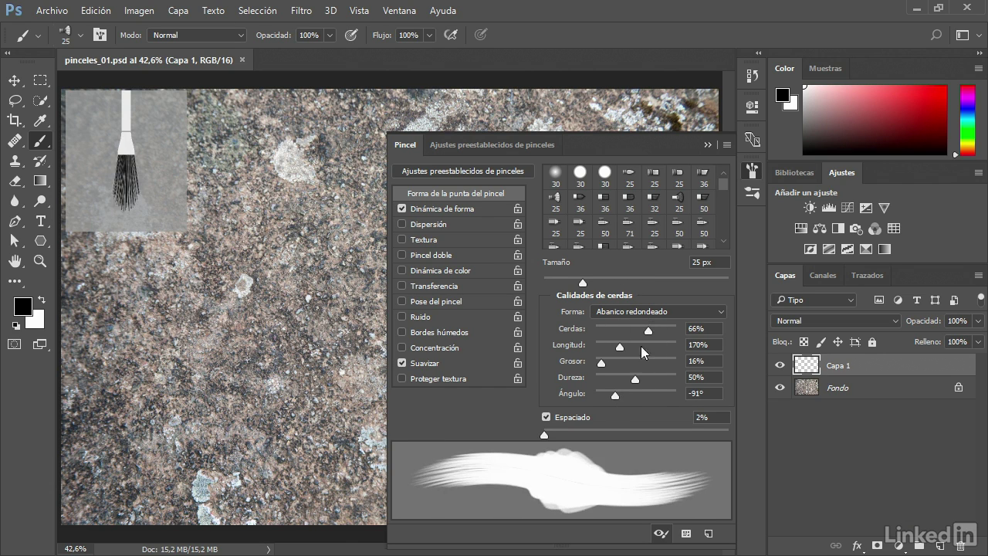
mouse_move(186, 223)
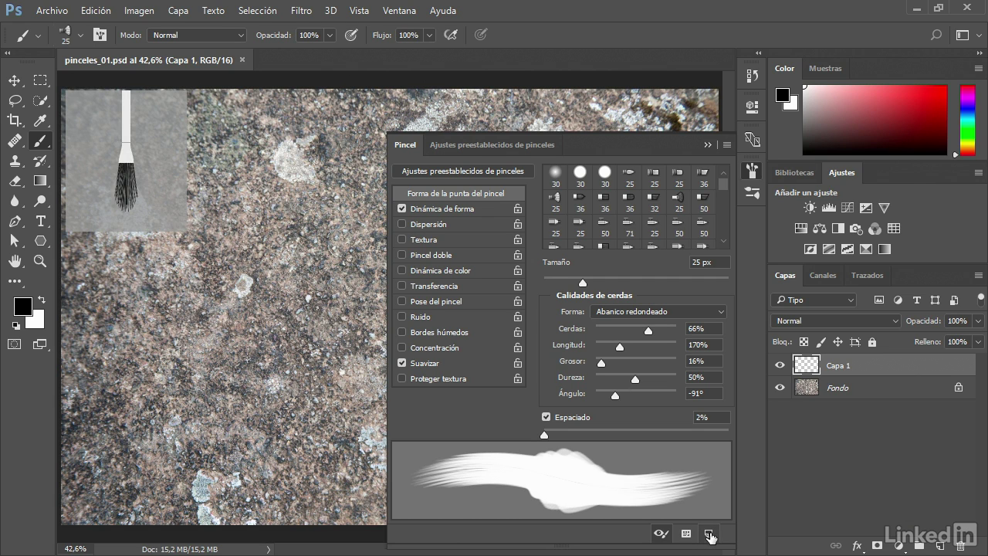
Step: Save the customized fan brush with its size as the preset "Abanico redondeado 1" and display the brush presets
left_click(710, 535)
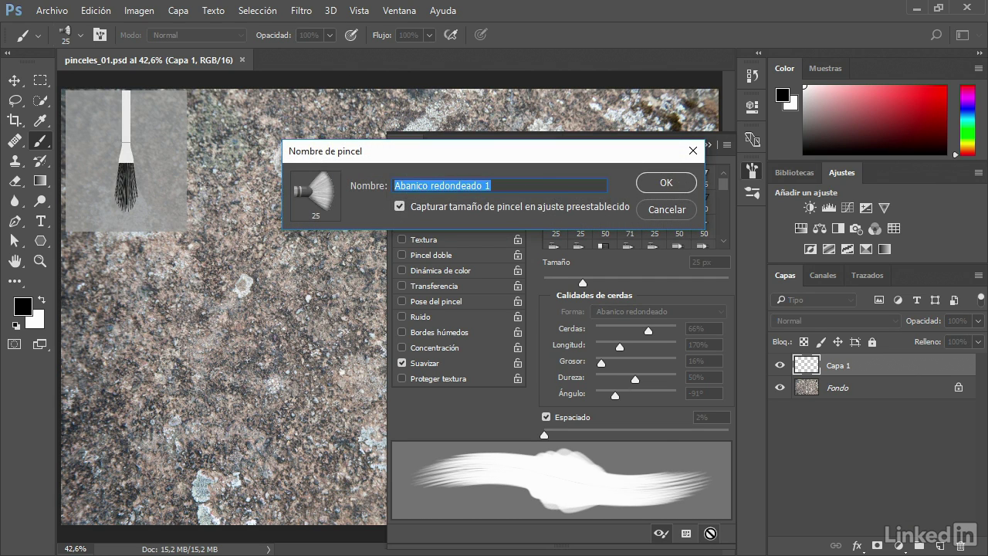
left_click(666, 185)
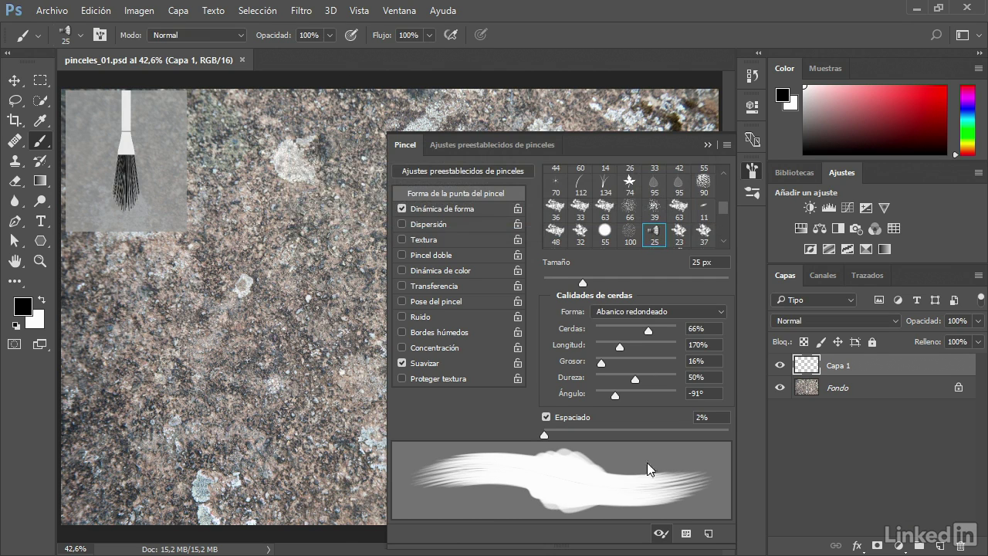
left_click(727, 147)
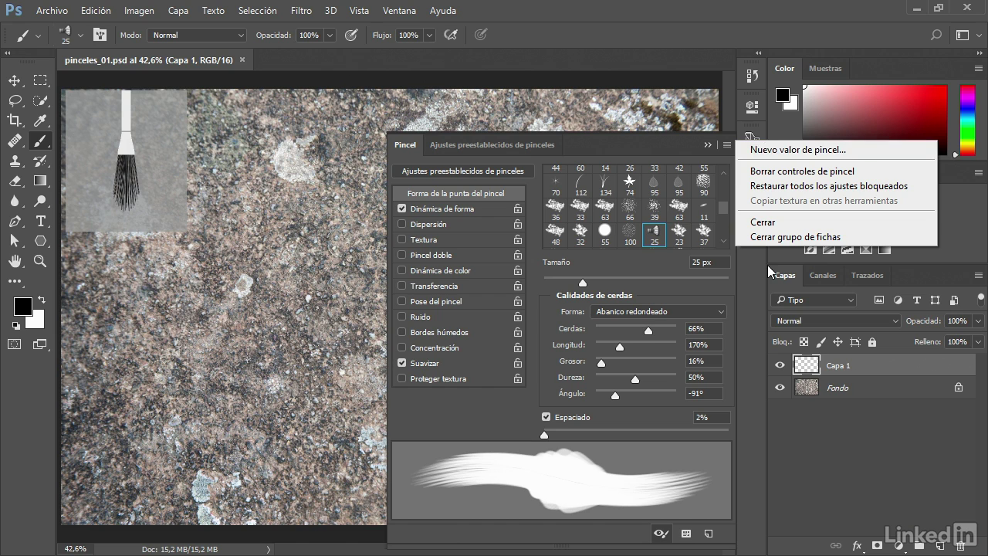
left_click(491, 145)
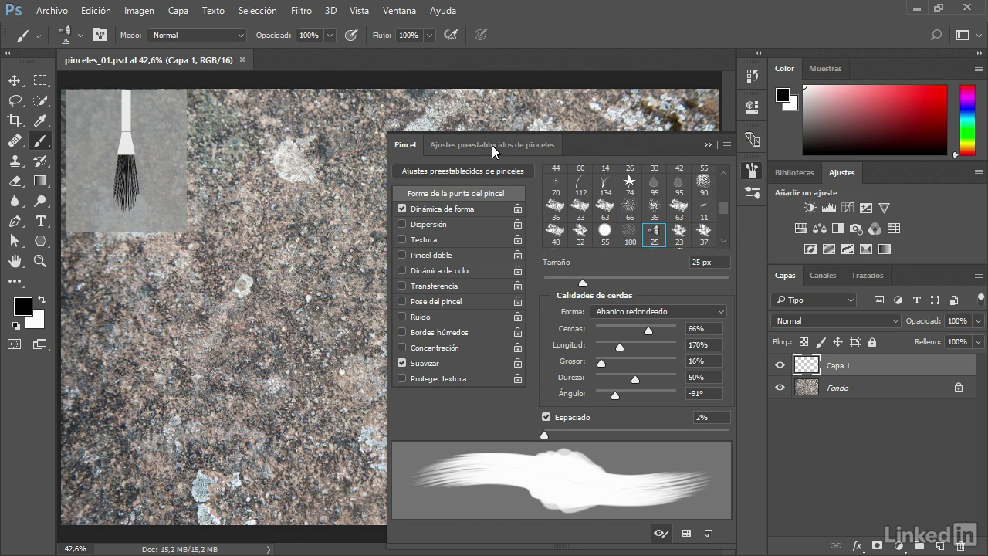
left_click(491, 145)
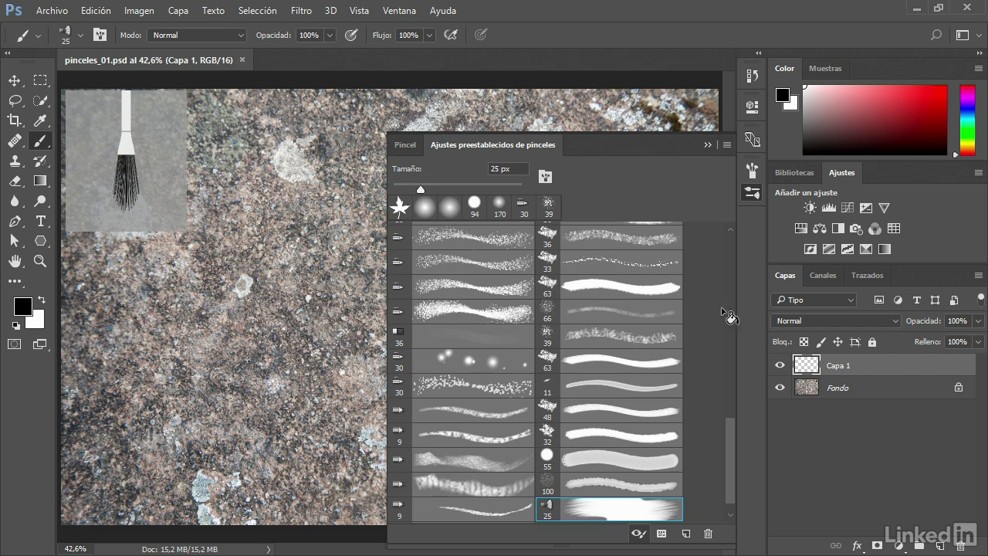
Step: Append the Pinceles naturales set to the current brush presets and look through the added brushes
left_click(726, 145)
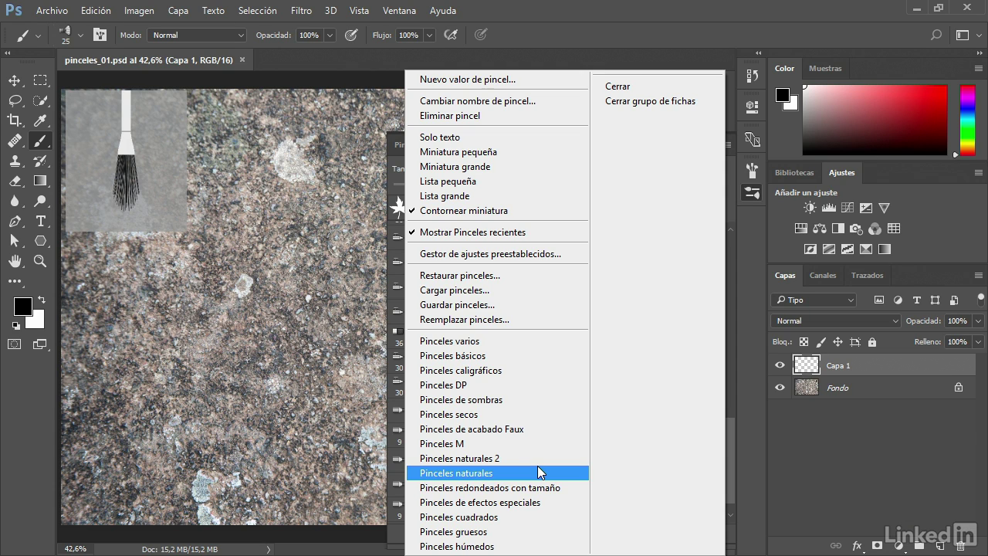
left_click(507, 471)
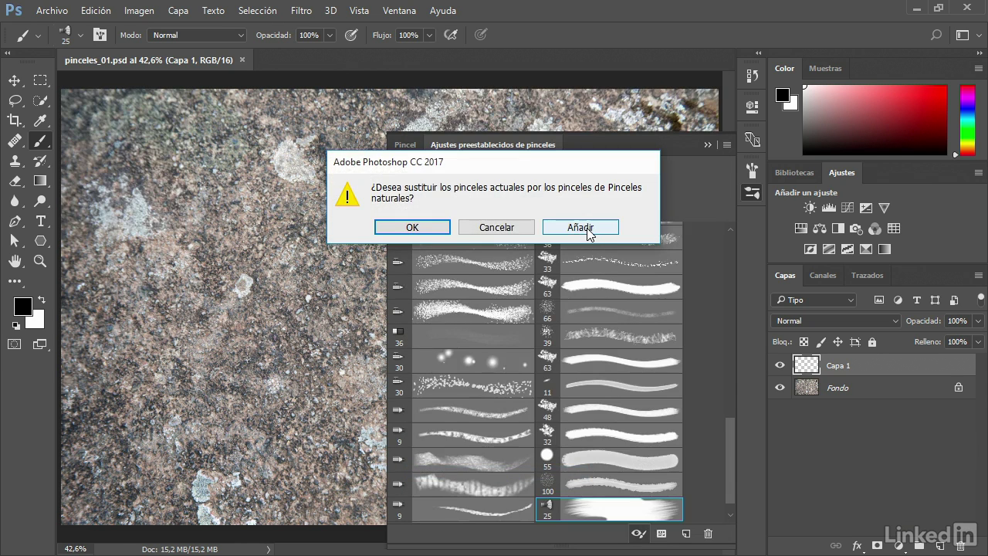
left_click(587, 230)
left_click_drag(732, 381, 724, 466)
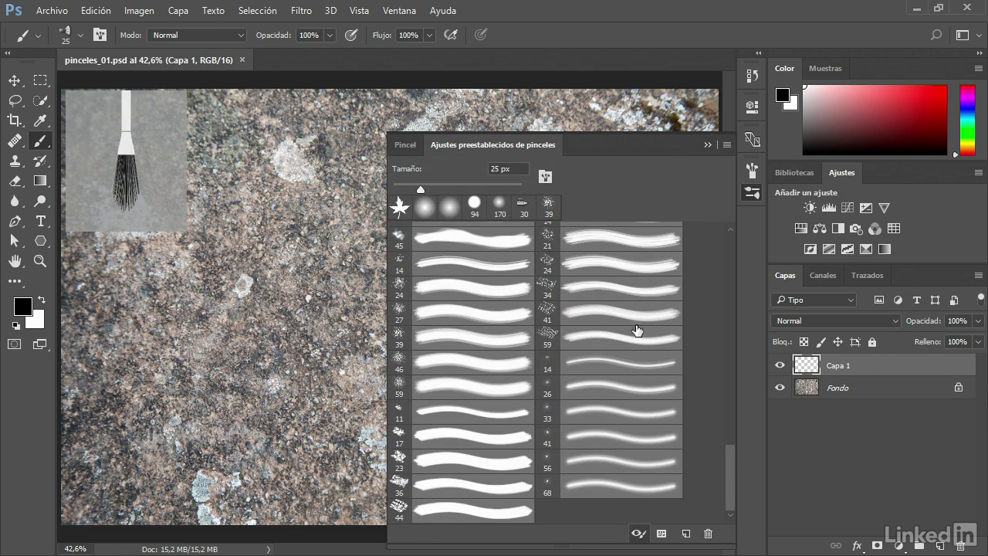
mouse_move(733, 482)
left_mouse_down()
mouse_move(745, 409)
mouse_move(734, 384)
left_mouse_up()
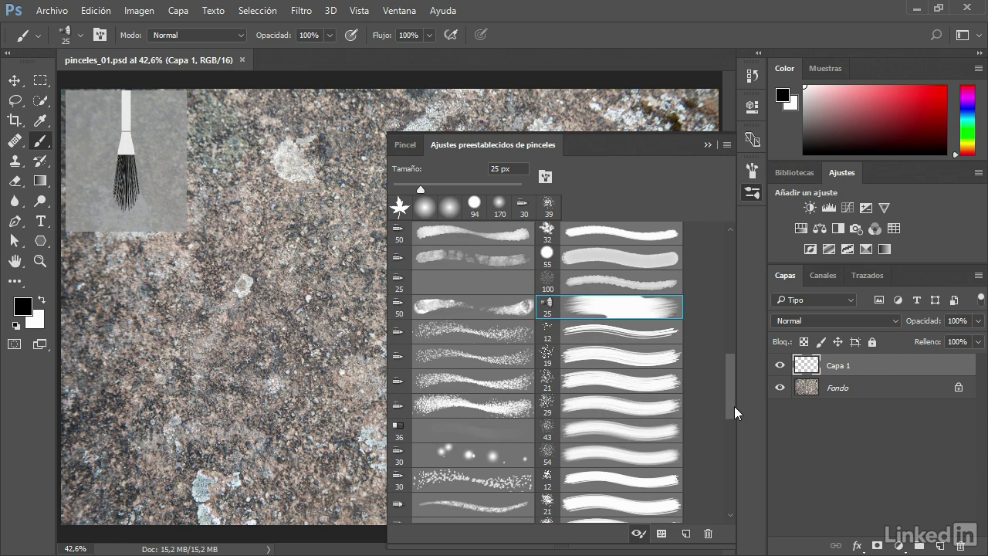
Step: Choose the 112 px grass brush preset, paint a horizontal test stroke across the rock and undo it
left_click_drag(731, 363, 735, 224)
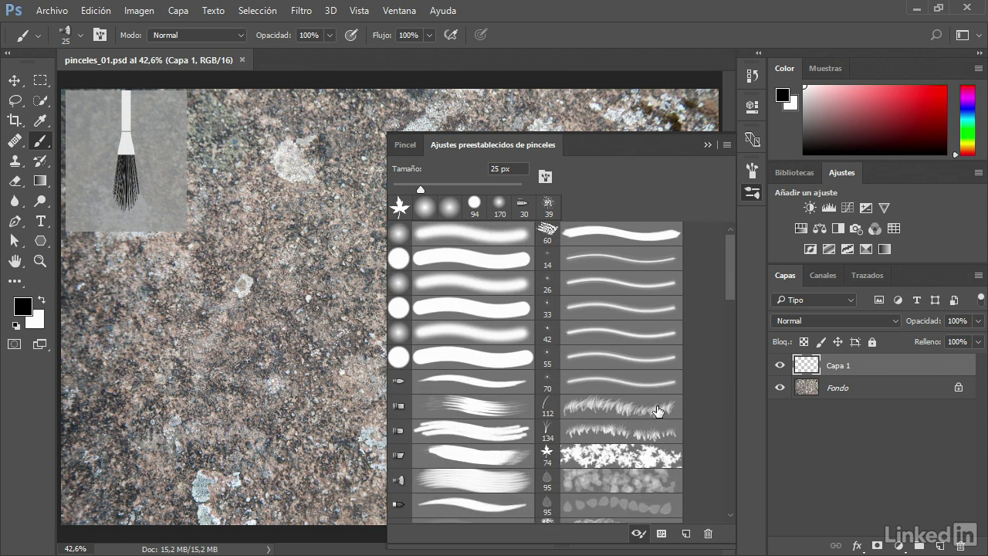
left_click(601, 409)
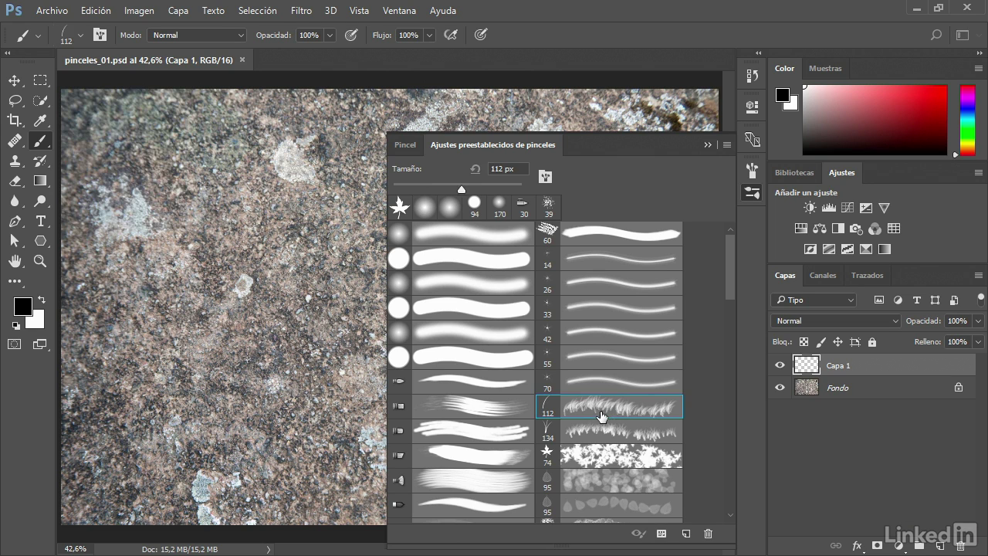
mouse_move(101, 272)
left_mouse_down()
mouse_move(348, 281)
mouse_move(133, 287)
mouse_move(237, 317)
left_mouse_up()
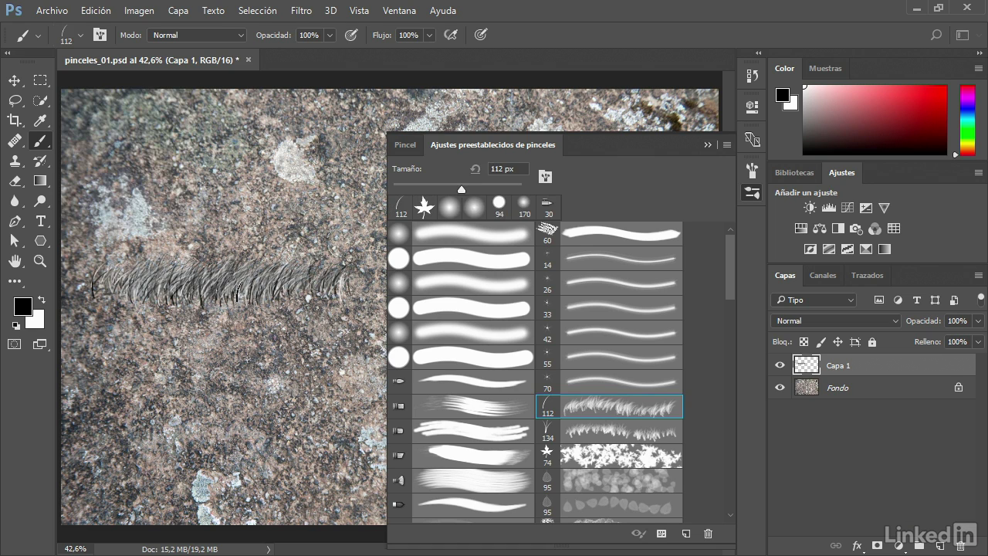
key("ctrl+z")
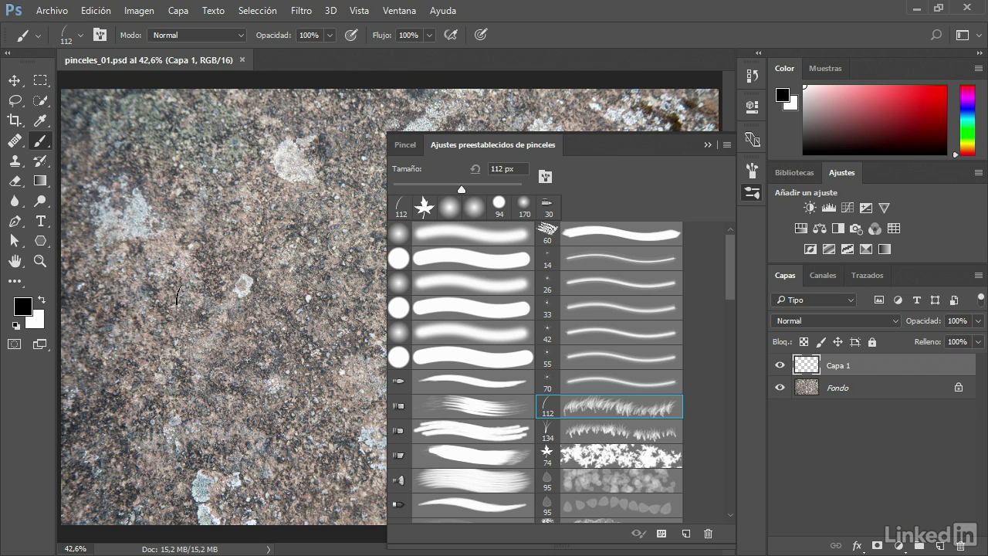
Step: Enlarge the grass brush to about 577 px and paint a clump of blades on Capa 1
left_click_drag(171, 302, 257, 336)
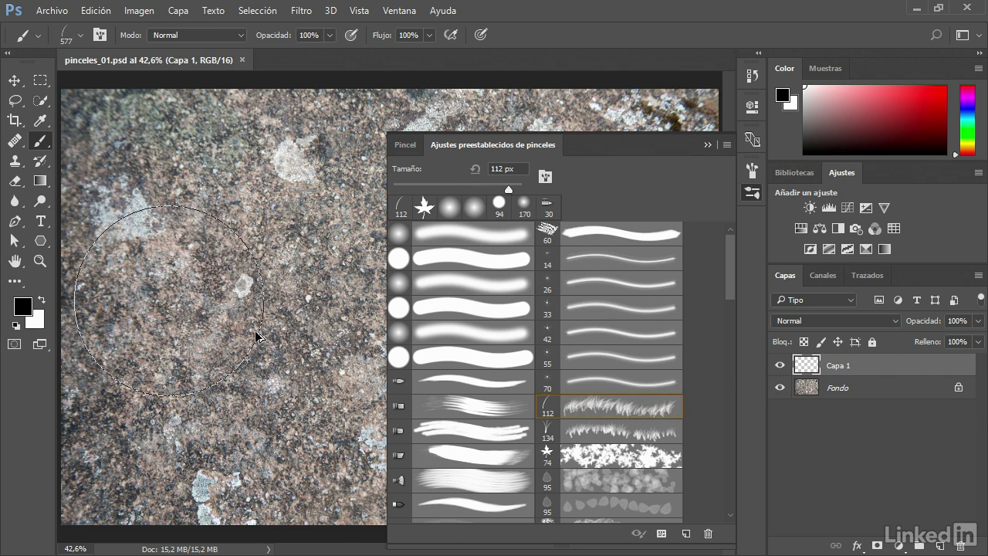
mouse_move(166, 301)
left_mouse_down()
mouse_move(264, 292)
mouse_move(270, 301)
mouse_move(255, 324)
mouse_move(234, 423)
left_mouse_up()
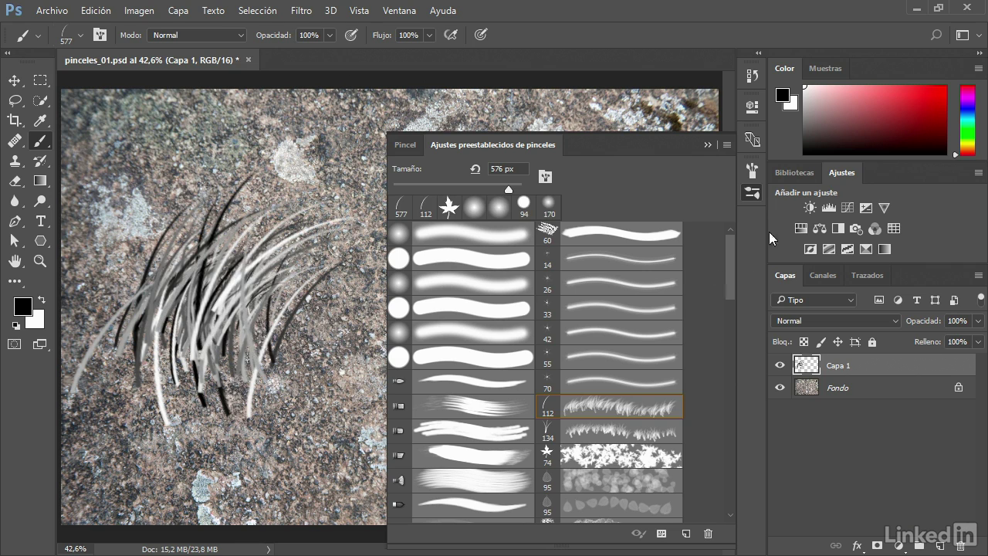
Step: Turn off Dispersión, Dinámica de forma, Dinámica de color and Transferencia for the grass brush
left_click(406, 145)
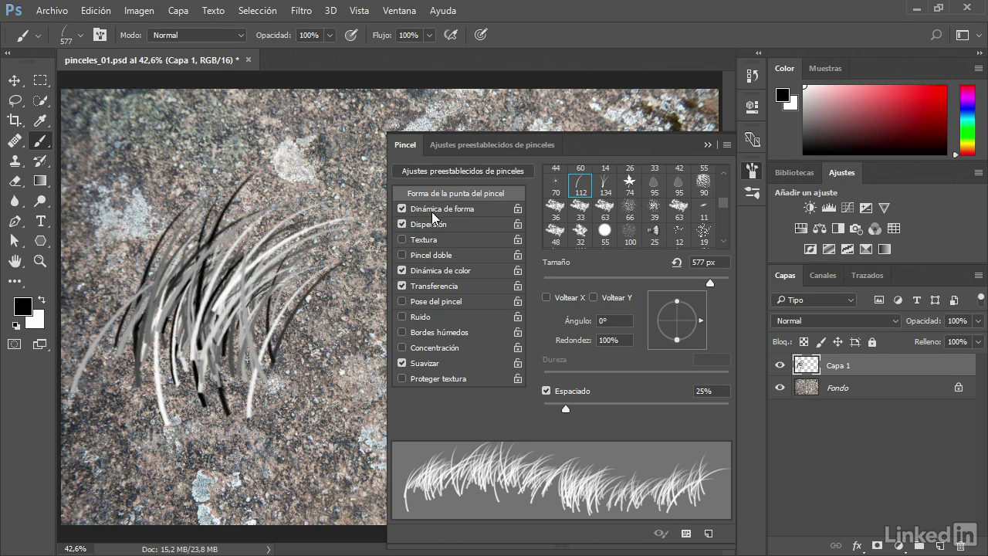
left_click(401, 224)
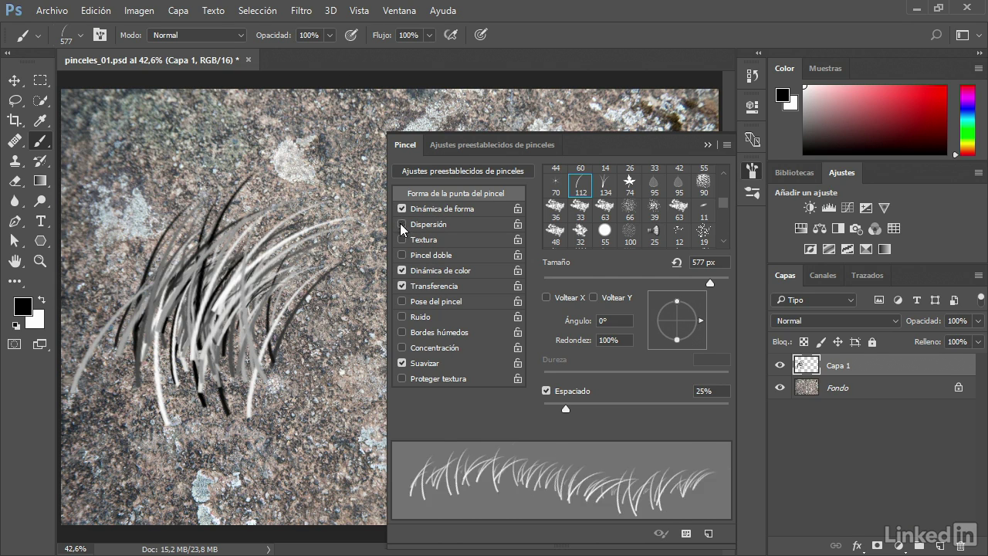
left_click(401, 208)
left_click(402, 271)
left_click(401, 286)
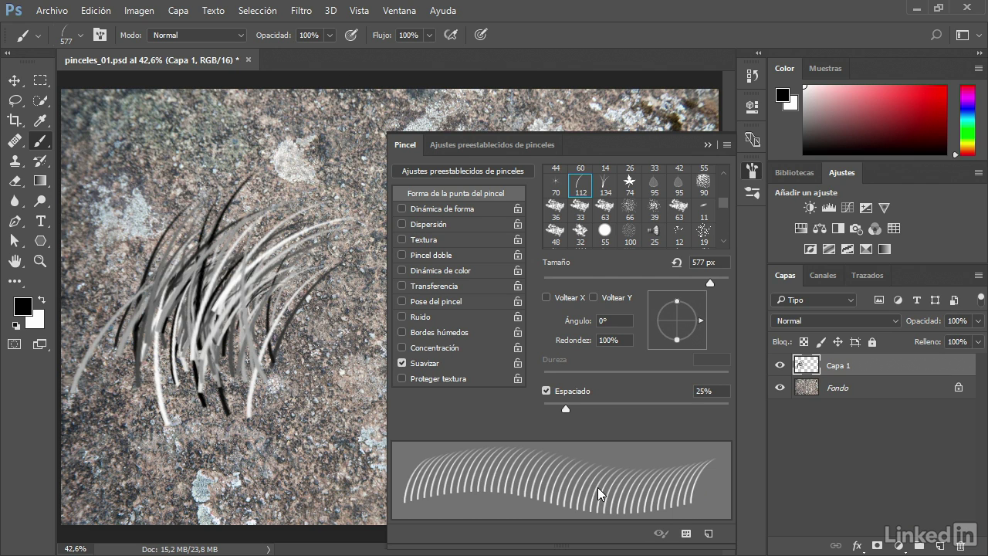
Step: Revert the document to clear the grass clump, paint a horizontal test stroke with the plain grass tip and revert again
key("F12")
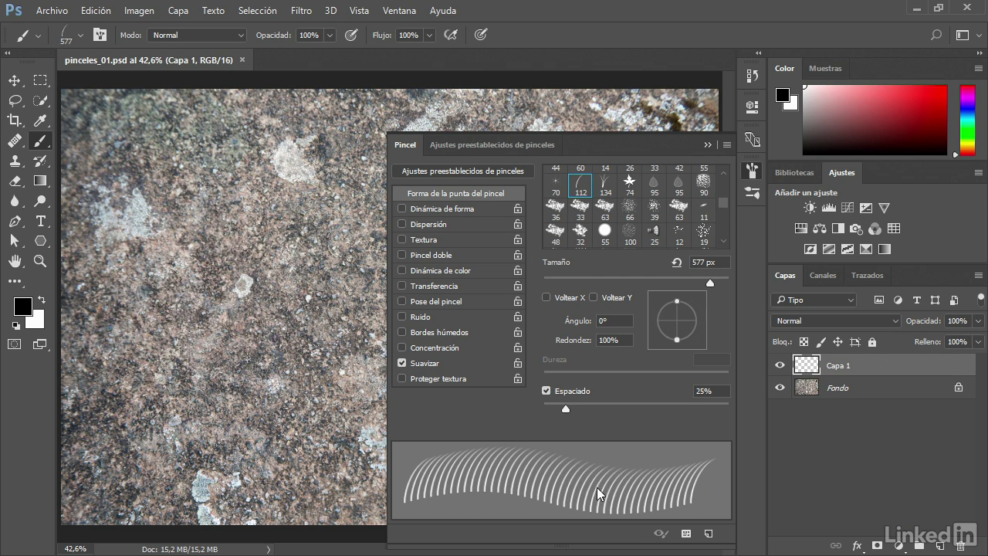
left_click_drag(158, 260, 382, 260)
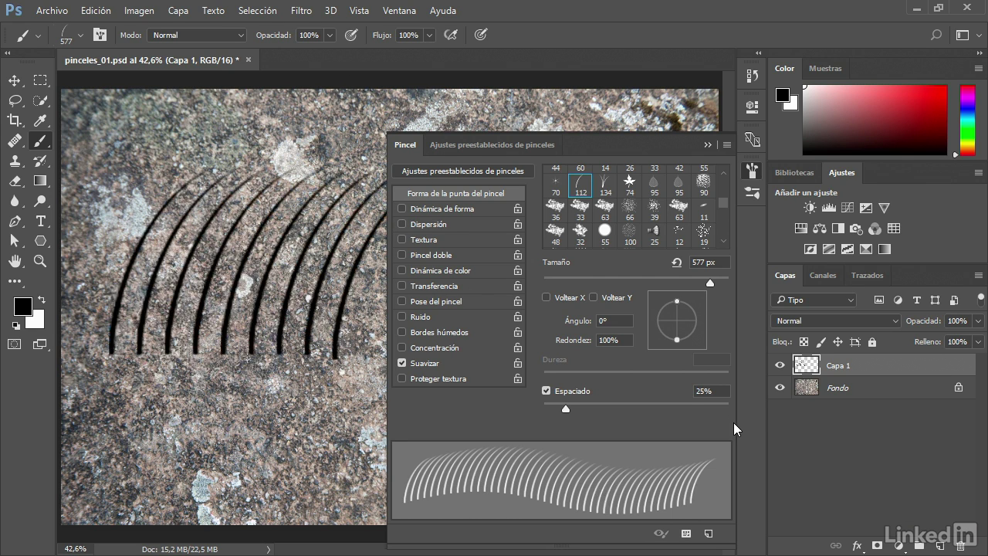
key("F12")
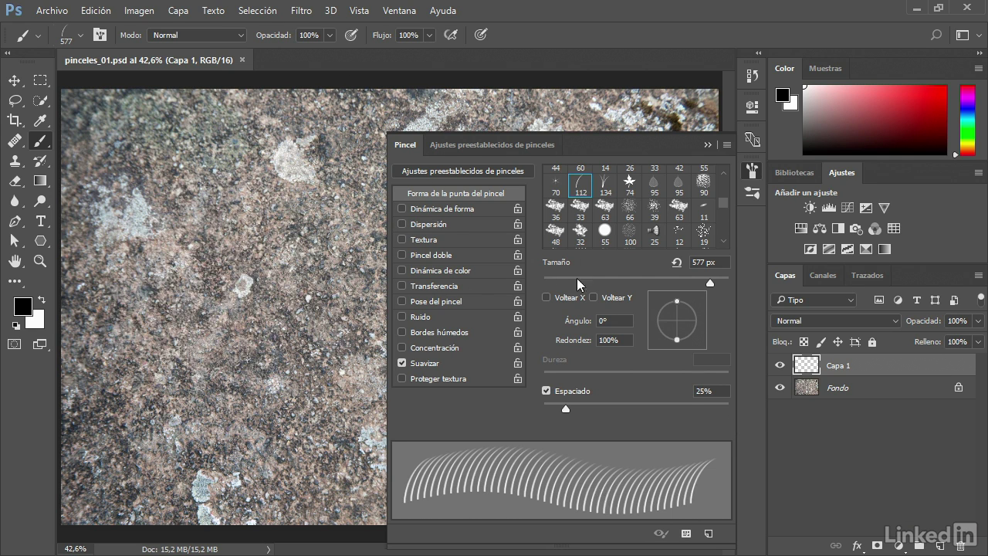
Step: Reduce the grass brush tip's size to 188 px
mouse_move(710, 287)
left_mouse_down()
mouse_move(532, 293)
mouse_move(683, 294)
mouse_move(674, 296)
left_mouse_up()
left_click_drag(674, 287, 677, 287)
Step: Try the X and Y flips on the grass tip, and set its angle to -3° with 100% roundness
left_click(547, 298)
left_click(547, 298)
left_click(593, 298)
left_click(592, 298)
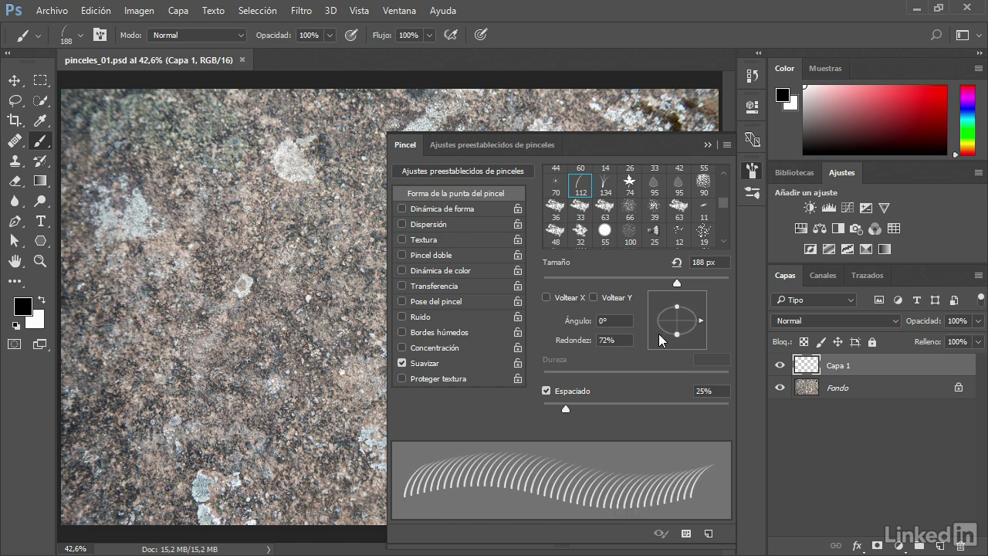
mouse_move(701, 321)
left_mouse_down()
mouse_move(706, 305)
mouse_move(697, 331)
mouse_move(704, 318)
mouse_move(729, 322)
left_mouse_up()
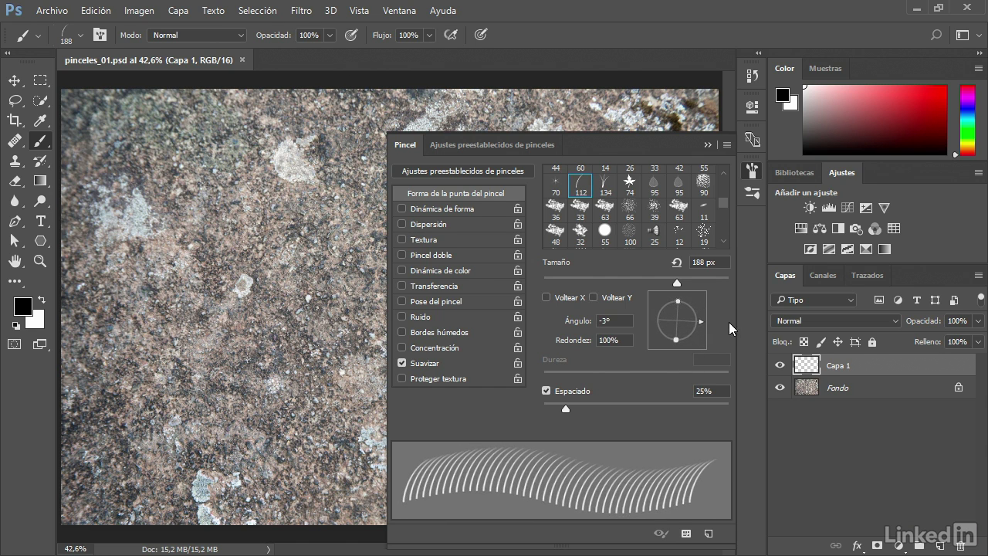
Step: Set the grass tip's angle to 0° and increase its Espaciado to 45%
left_click(629, 320)
type("0")
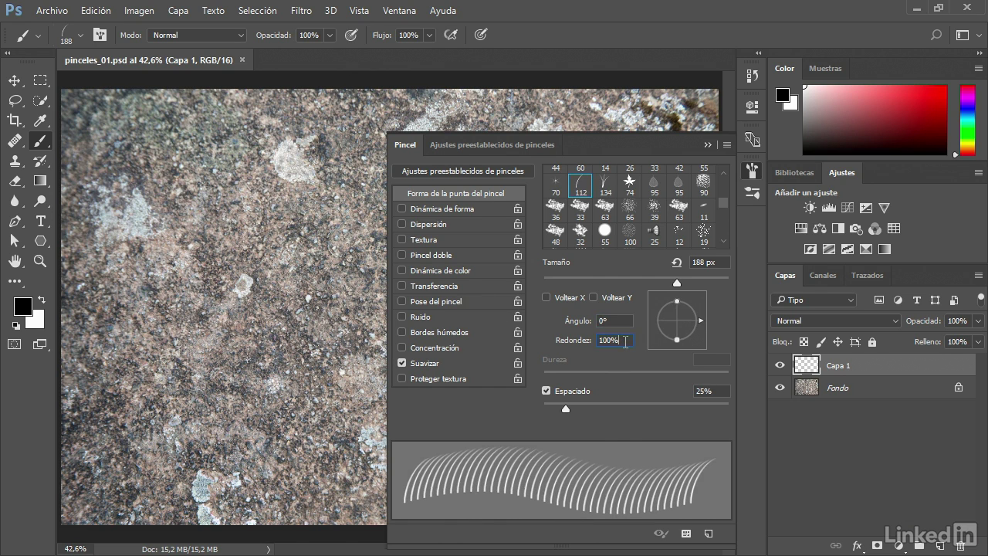
mouse_move(567, 407)
left_mouse_down()
mouse_move(633, 414)
mouse_move(556, 413)
mouse_move(585, 414)
left_mouse_up()
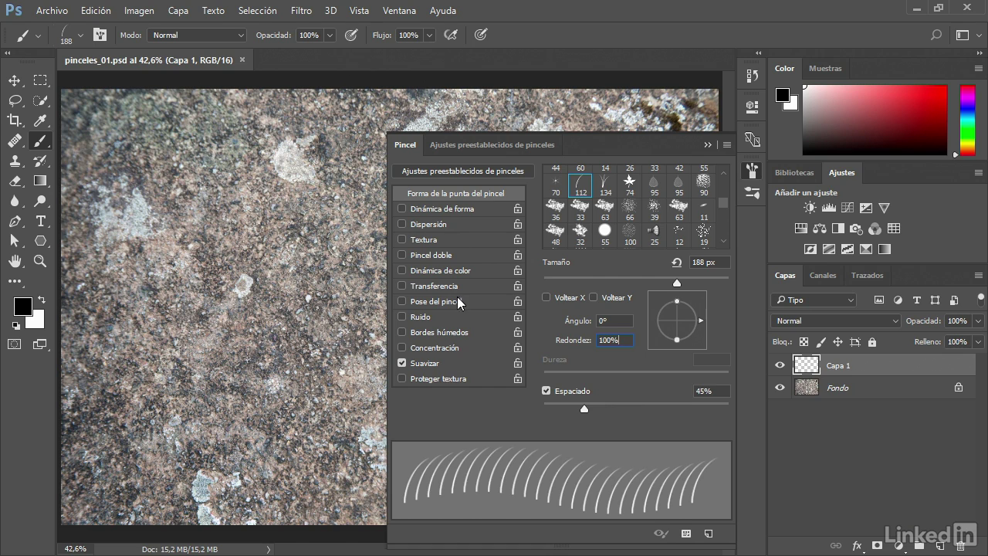
Step: Turn on Dinámica de forma for the grass brush, with angle variation at 10% and roundness variation at 24%
left_click(443, 210)
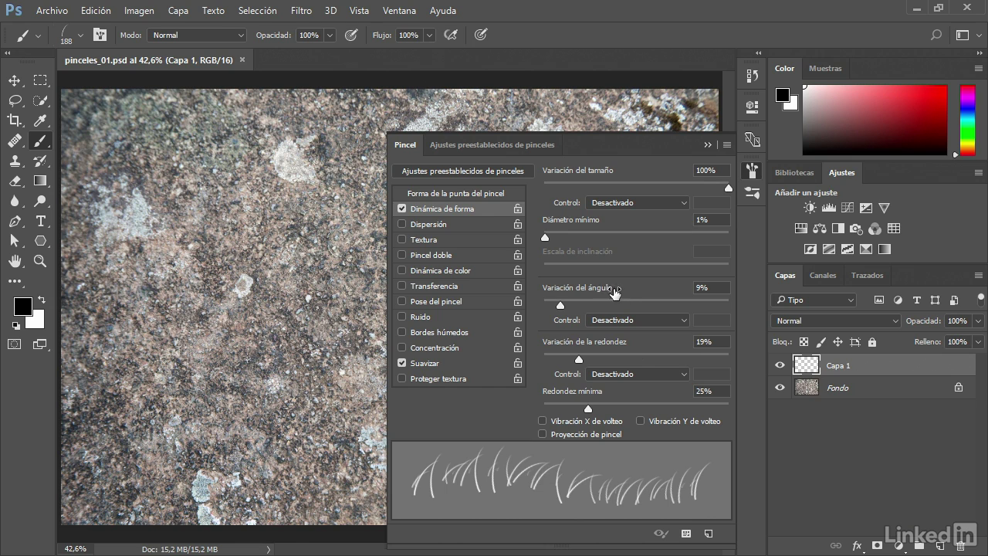
mouse_move(561, 305)
left_mouse_down()
mouse_move(579, 307)
mouse_move(561, 307)
left_mouse_up()
mouse_move(580, 361)
left_mouse_down()
mouse_move(596, 360)
mouse_move(568, 363)
mouse_move(605, 365)
mouse_move(589, 365)
left_mouse_up()
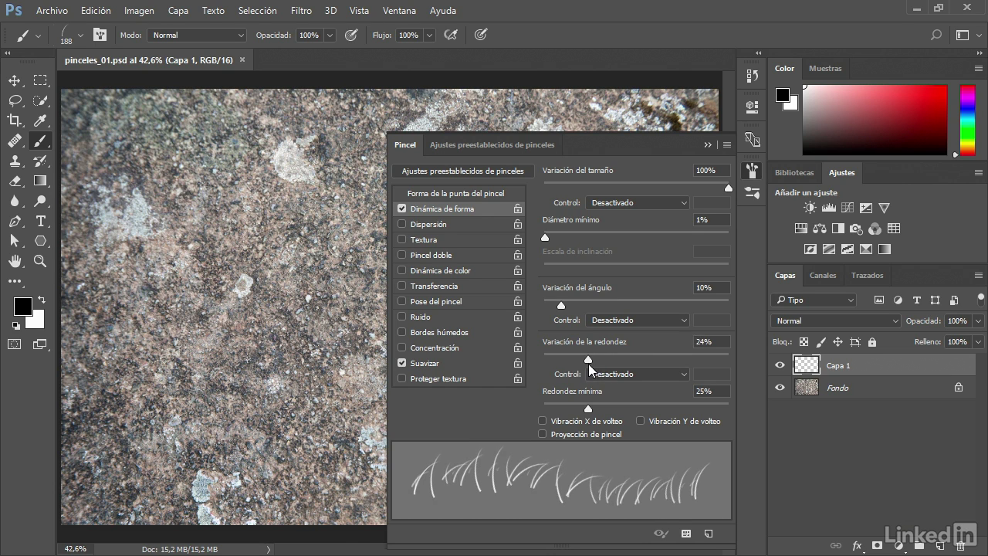
Step: Turn on Dispersión for the grass brush and set the scatter amount to 108%
left_click(421, 225)
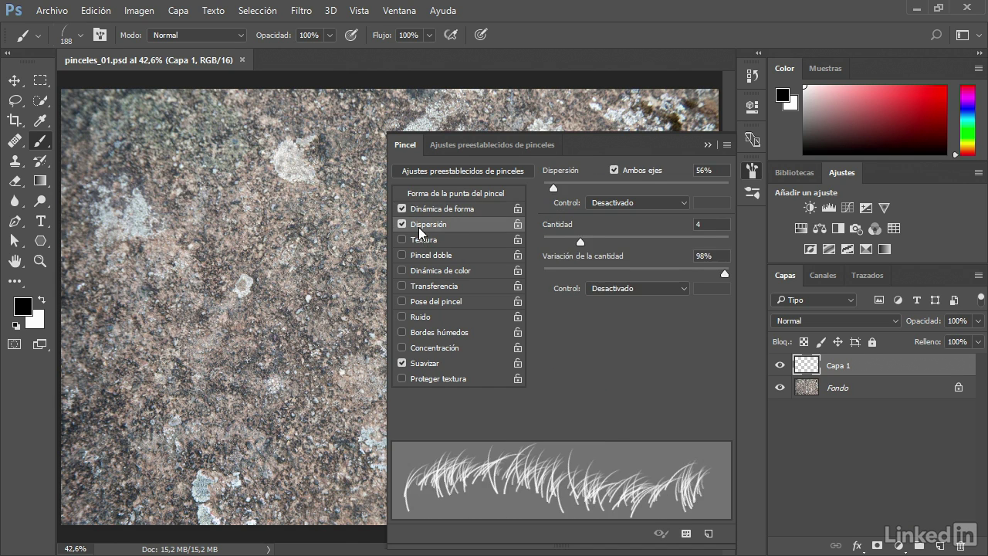
mouse_move(555, 188)
left_mouse_down()
mouse_move(581, 187)
mouse_move(562, 189)
mouse_move(572, 190)
left_mouse_up()
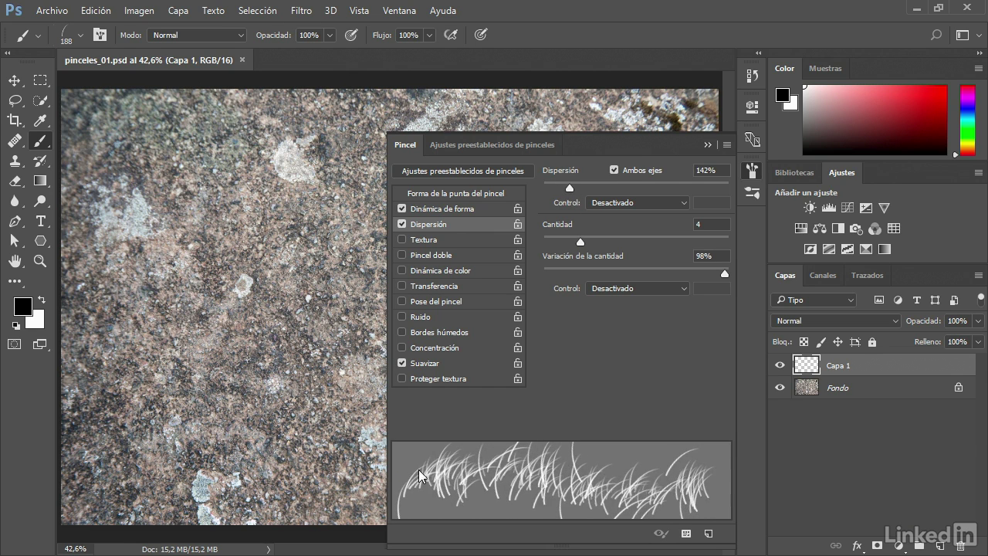
left_click_drag(569, 187, 563, 190)
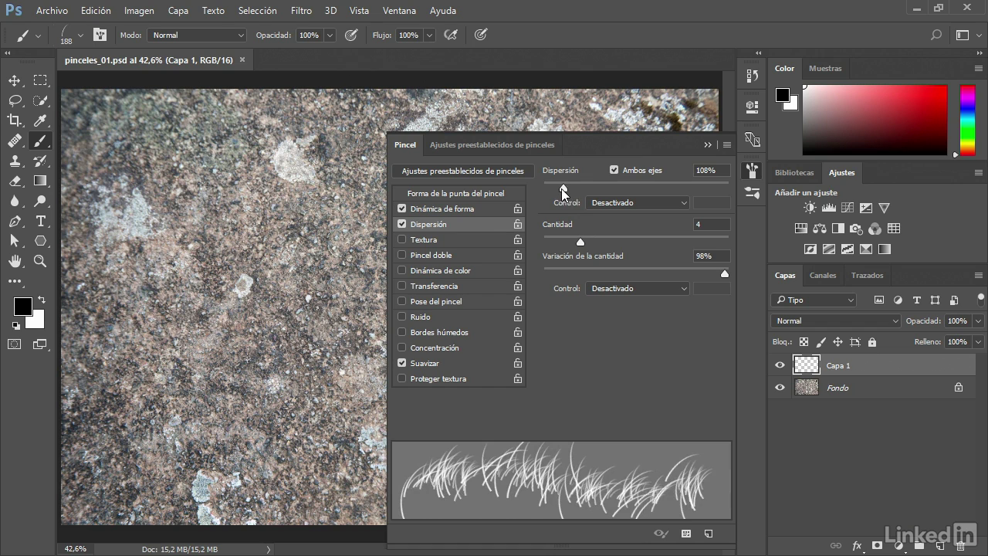
Step: Turn on Dinámica de color, paint a short horizontal grass test stroke on Capa 1 and undo it
left_click(450, 275)
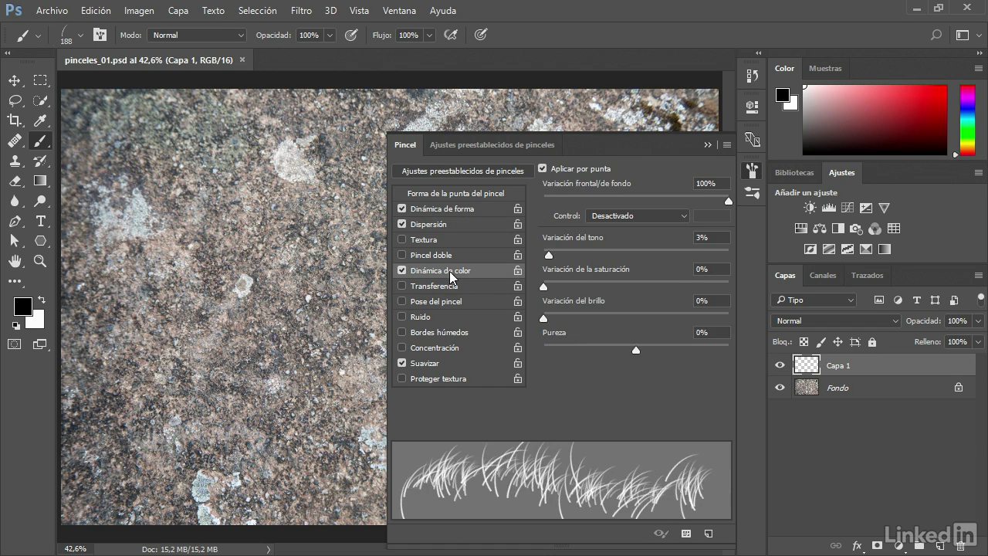
mouse_move(127, 297)
left_mouse_down()
mouse_move(279, 295)
mouse_move(131, 287)
left_mouse_up()
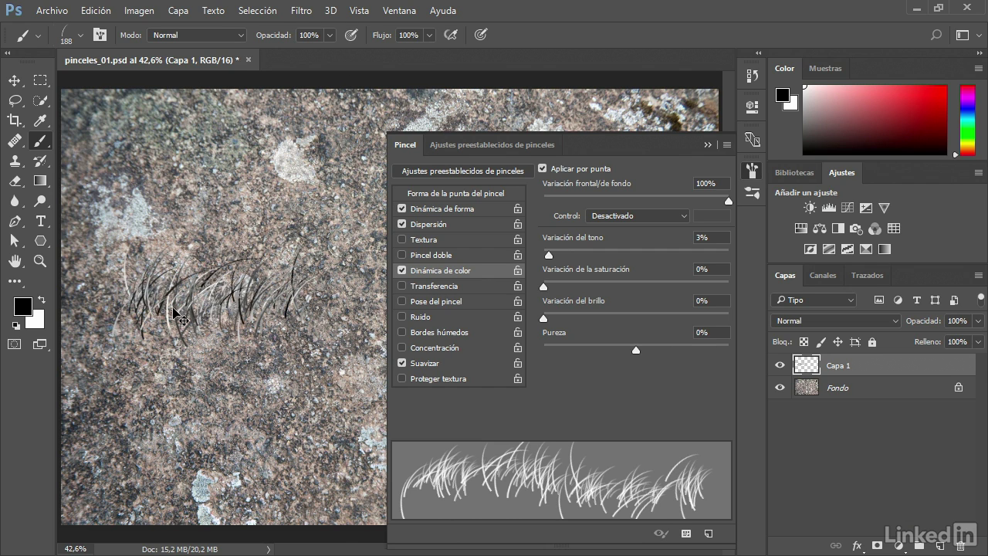
key("ctrl+z")
Step: Change the foreground color to a dark red and the background color to a medium green
left_click(23, 307)
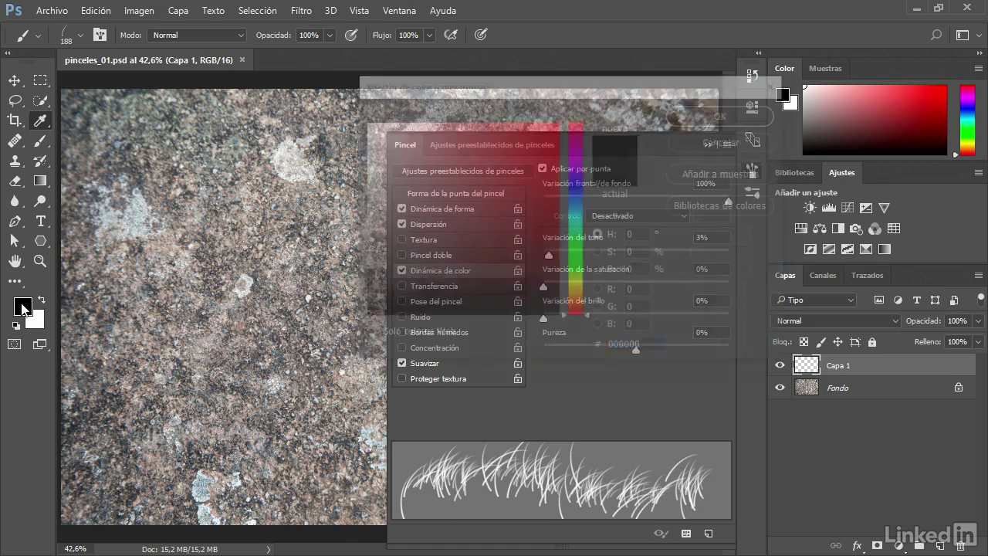
left_click(490, 239)
left_click(722, 114)
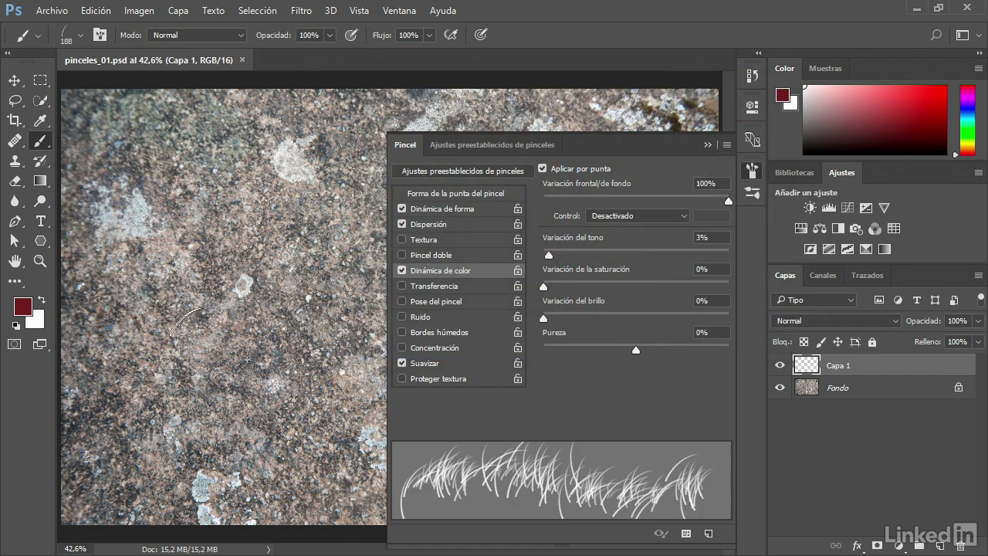
left_click(35, 318)
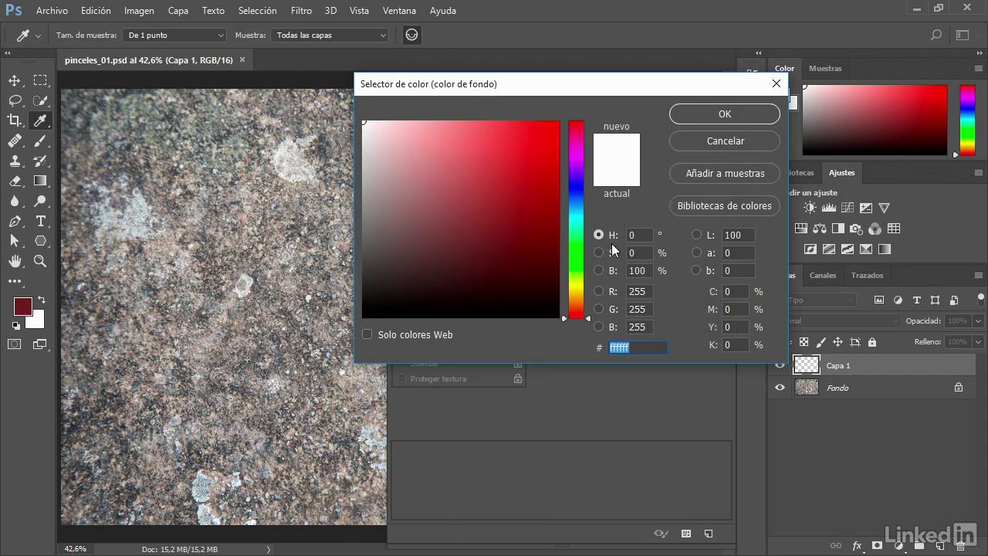
left_click(571, 276)
left_click(507, 216)
left_click(730, 116)
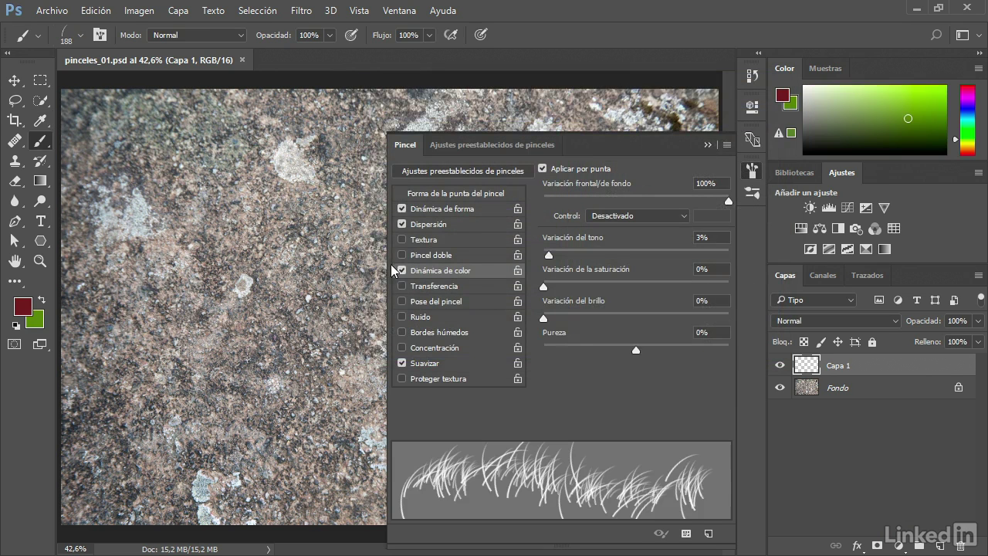
Step: Paint a dense horizontal band of mixed red and green grass across the left half of the image on Capa 1
mouse_move(100, 270)
left_mouse_down()
mouse_move(253, 304)
mouse_move(126, 289)
mouse_move(320, 286)
left_mouse_up()
mouse_move(163, 297)
left_mouse_down()
mouse_move(301, 296)
mouse_move(189, 294)
mouse_move(226, 291)
left_mouse_up()
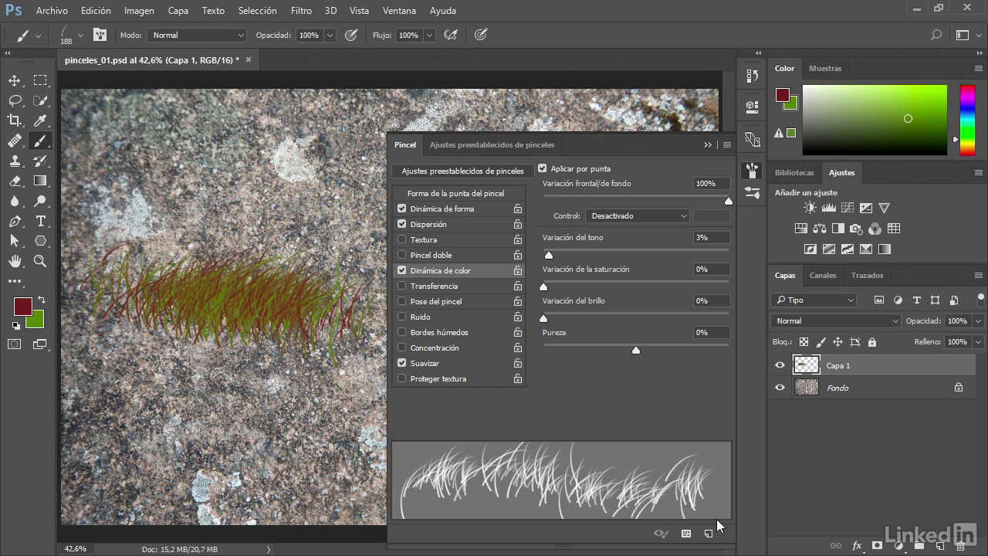
Step: Choose the Estrella 55 píxeles brush from the brush presets
left_click(509, 145)
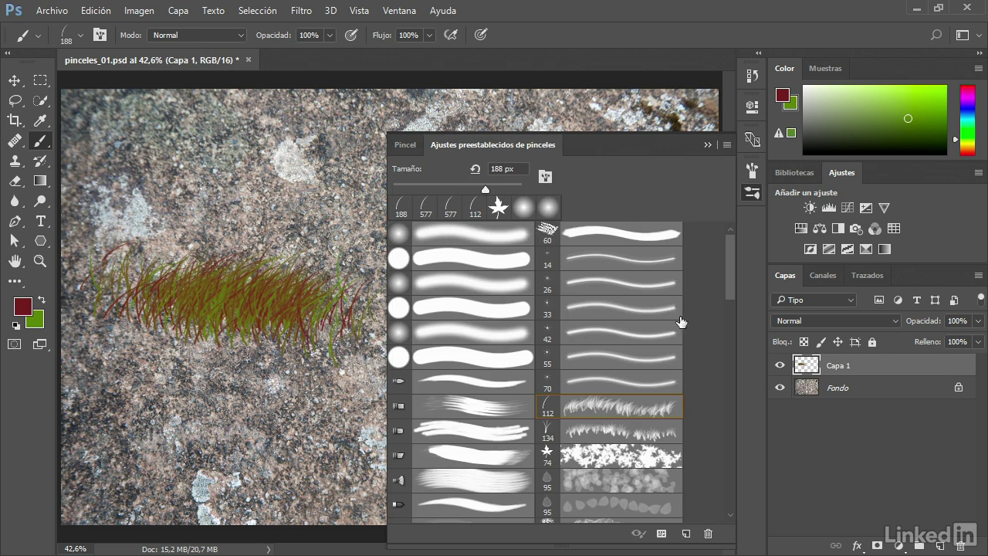
left_click(657, 368)
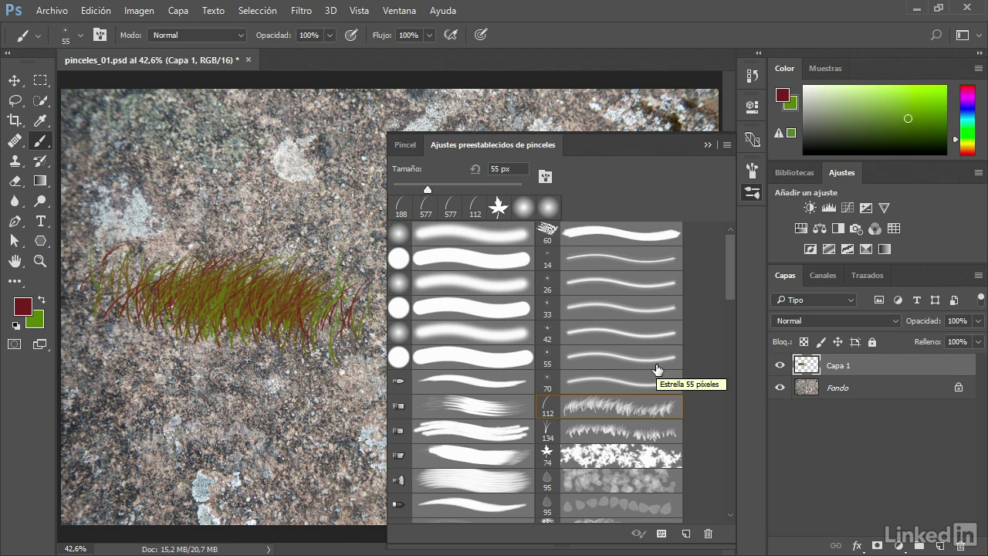